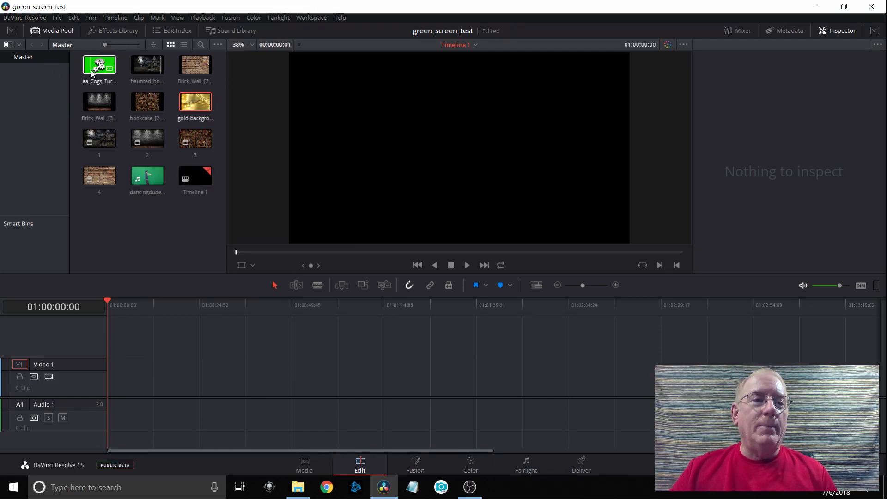
Put aa_Cogs_Turning on Video 2 and gold-background on Video 1, extending the gold clip to match.
{"action": "left_click_drag", "start_coordinate": [92, 73], "coordinate": [115, 378]}
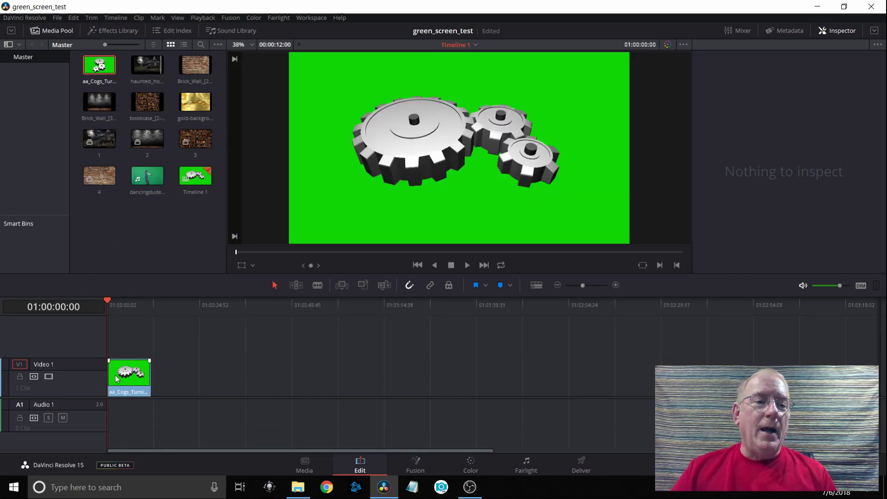
{"action": "left_click_drag", "start_coordinate": [114, 378], "coordinate": [116, 356]}
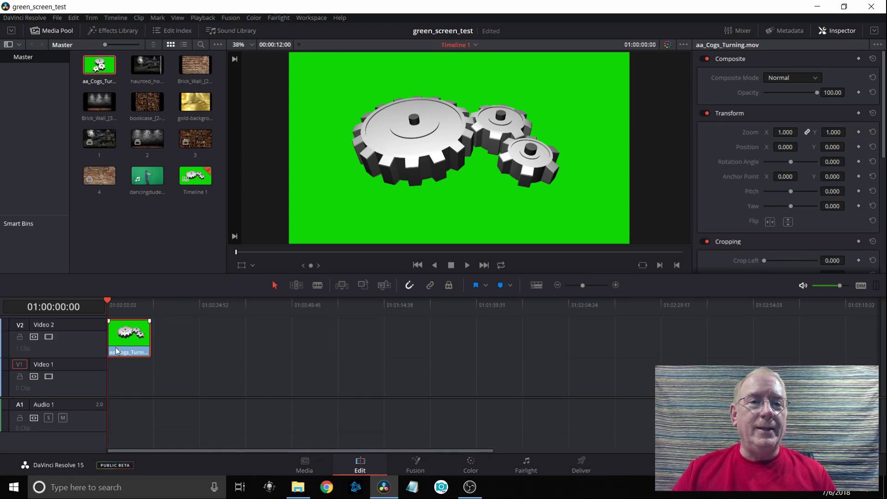
{"action": "left_click", "coordinate": [69, 337]}
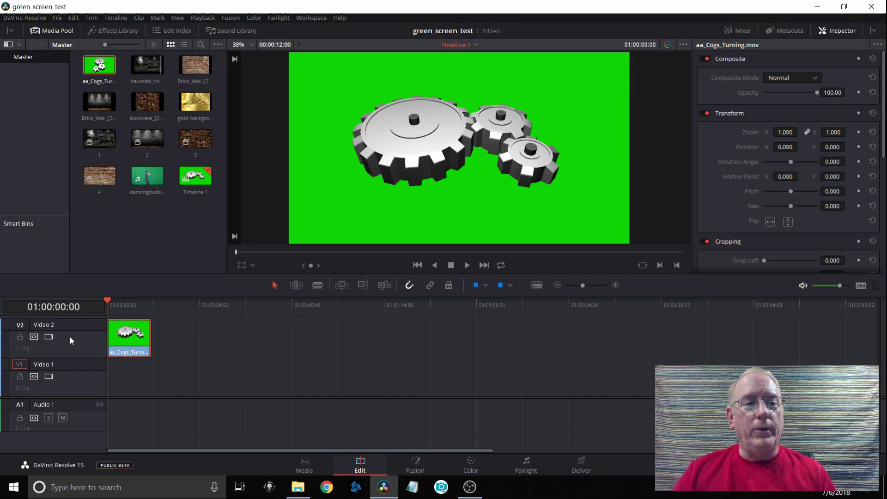
{"action": "left_click_drag", "start_coordinate": [196, 102], "coordinate": [113, 393]}
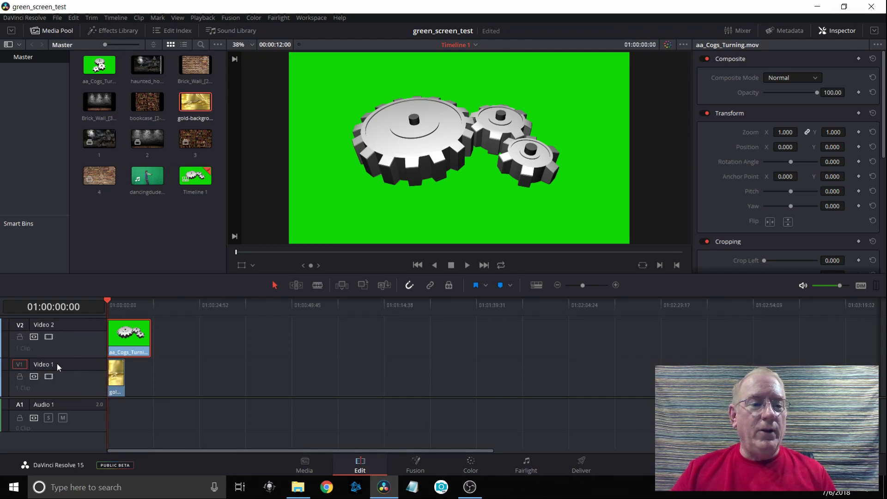
{"action": "left_click_drag", "start_coordinate": [126, 379], "coordinate": [149, 378]}
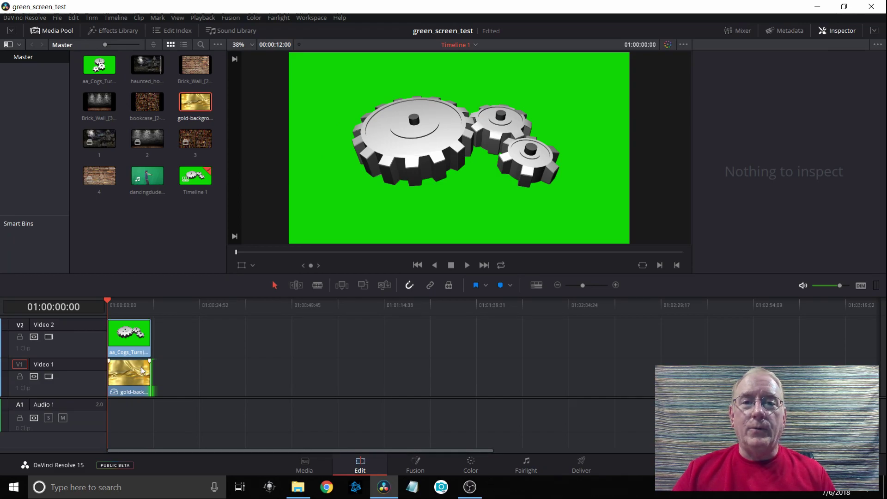
In Fusion, spread the MediaIn1 and MediaOut1 nodes apart and show MediaIn1 in the viewer.
{"action": "left_click", "coordinate": [420, 465]}
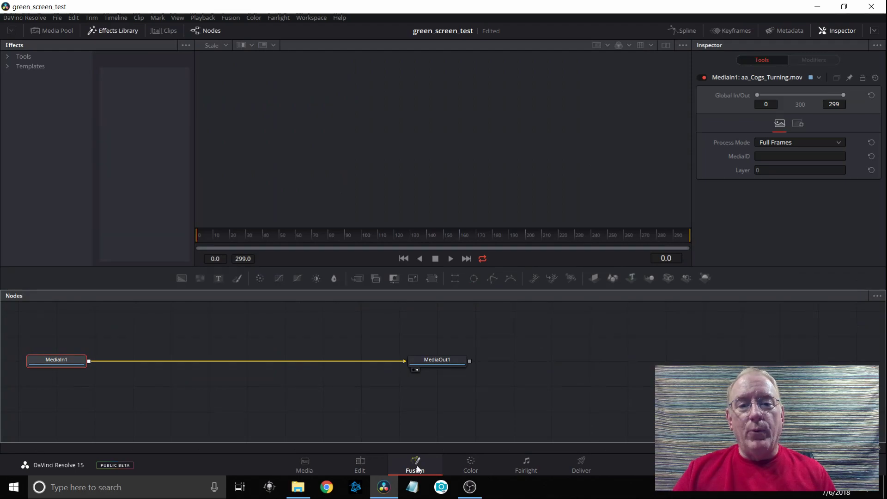
{"action": "left_click_drag", "start_coordinate": [284, 360], "coordinate": [349, 357]}
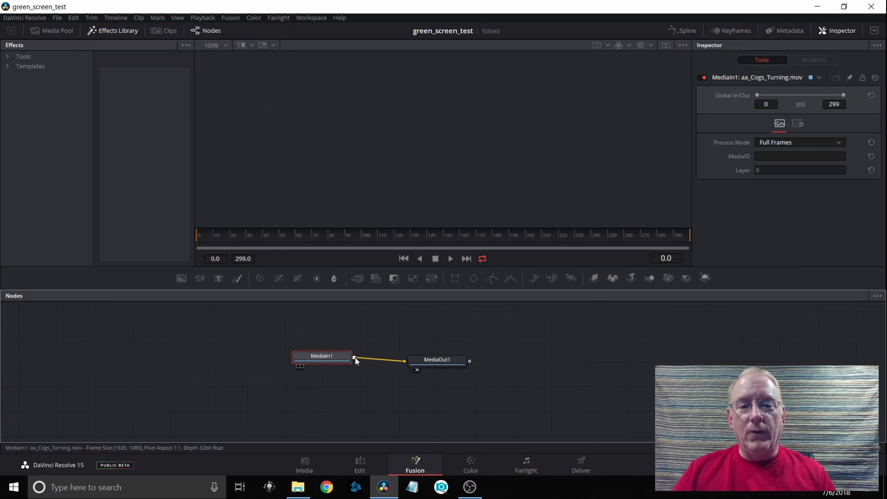
{"action": "left_click_drag", "start_coordinate": [431, 361], "coordinate": [503, 357]}
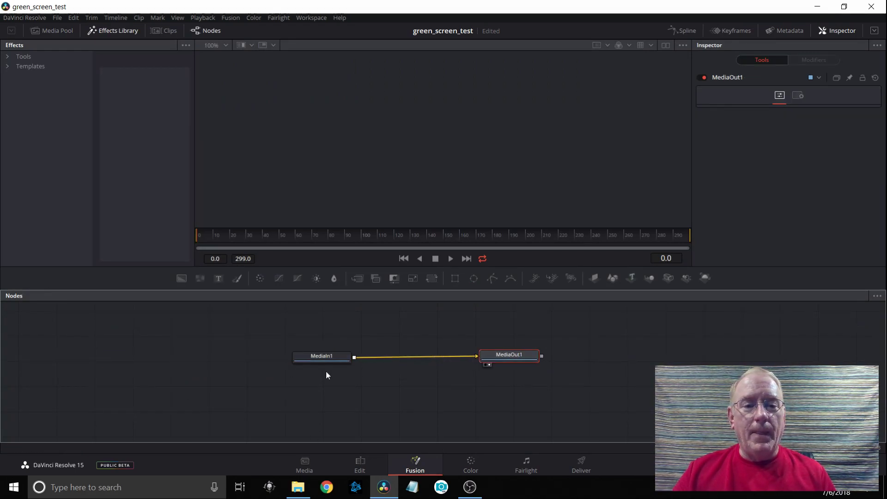
{"action": "left_click", "coordinate": [297, 365]}
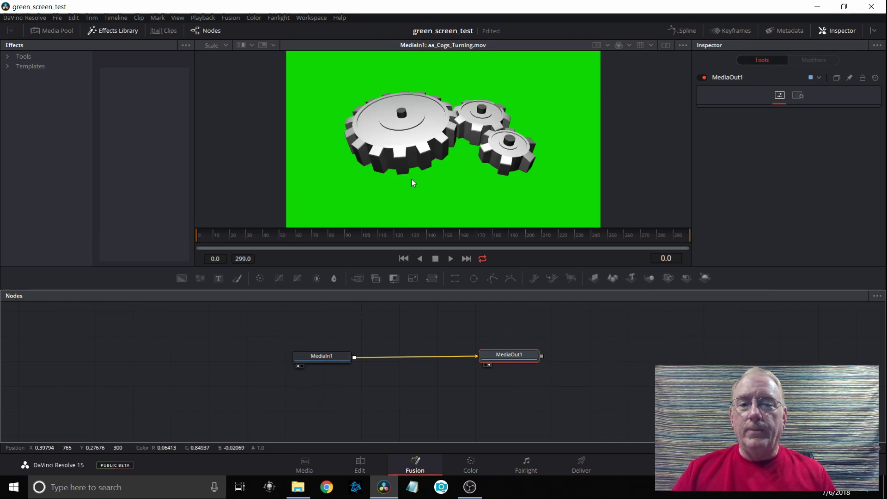
{"action": "left_click", "coordinate": [336, 360]}
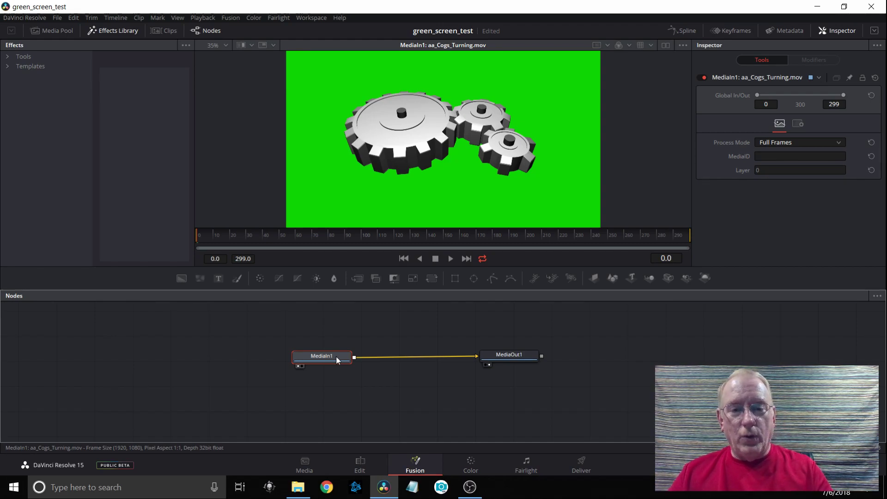
Find Delta Keyer in the Shift+Space tool search and insert it after MediaIn1.
{"action": "key", "text": "shift+space"}
{"action": "type", "text": "Delta Keyer"}
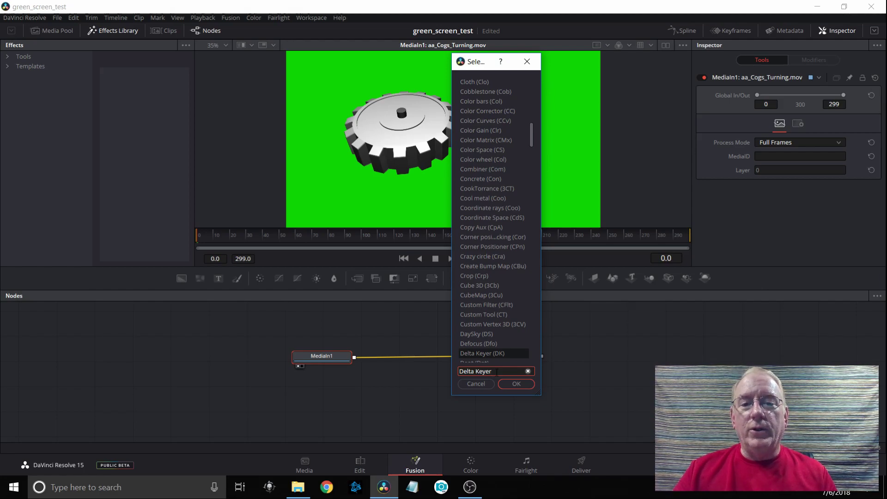
{"action": "key", "text": "BackSpace"}
{"action": "key", "text": "BackSpace"}
{"action": "key", "text": "BackSpace"}
{"action": "key", "text": "BackSpace"}
{"action": "key", "text": "BackSpace"}
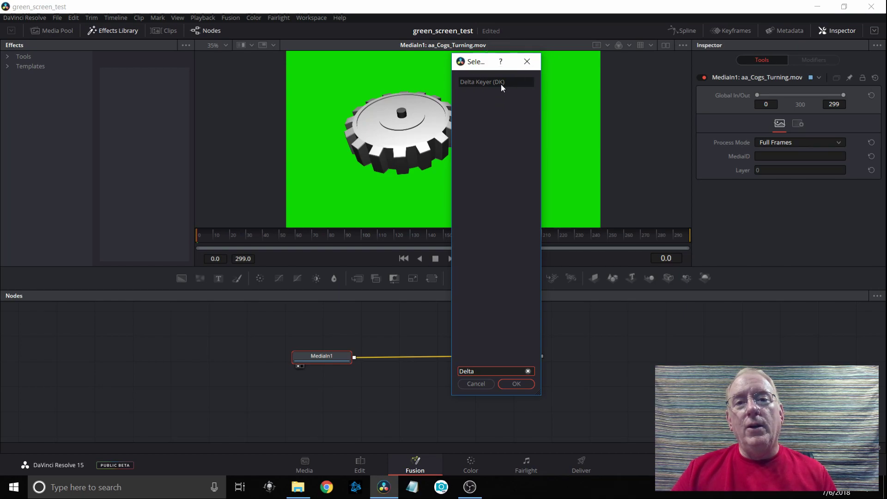
{"action": "left_click", "coordinate": [500, 85]}
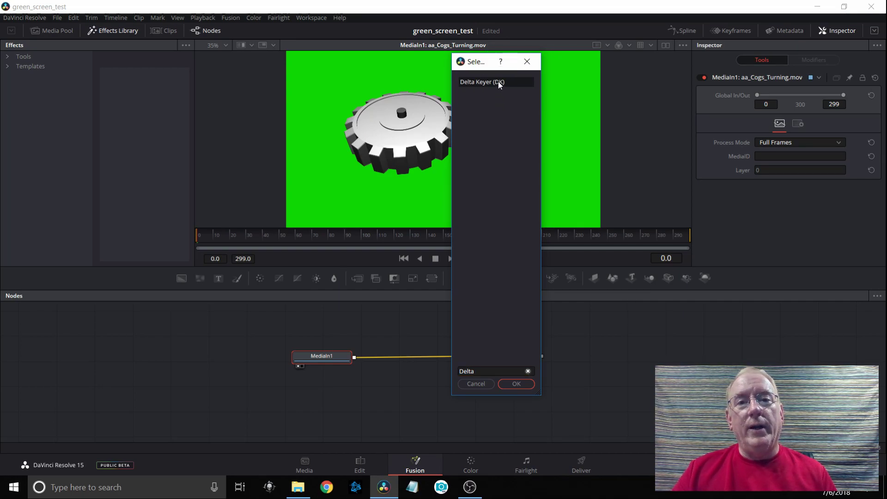
{"action": "left_click", "coordinate": [515, 384]}
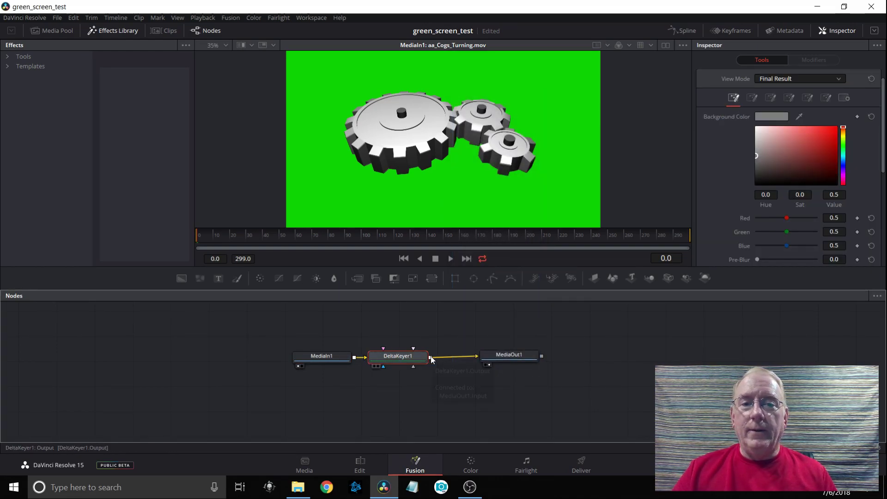
Sample the green screen as the Delta Keyer's Background Color, then return to the Edit page.
{"action": "left_click", "coordinate": [799, 116]}
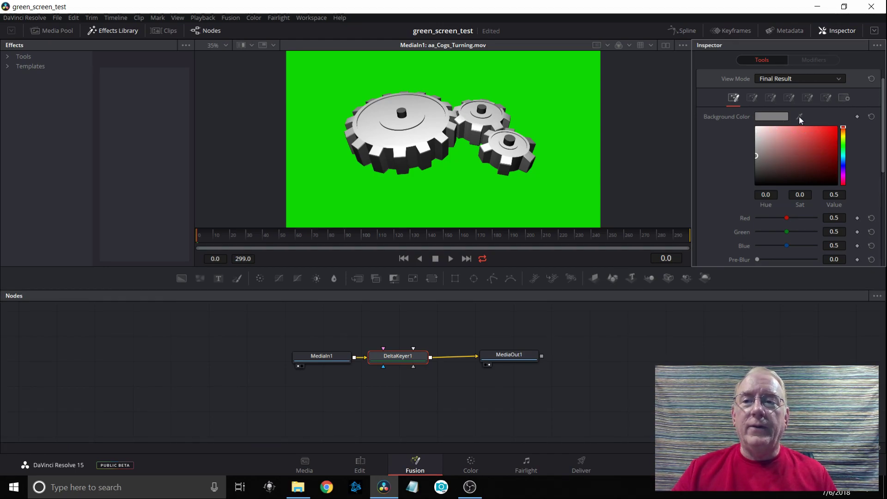
{"action": "left_click_drag", "start_coordinate": [799, 117], "coordinate": [545, 97]}
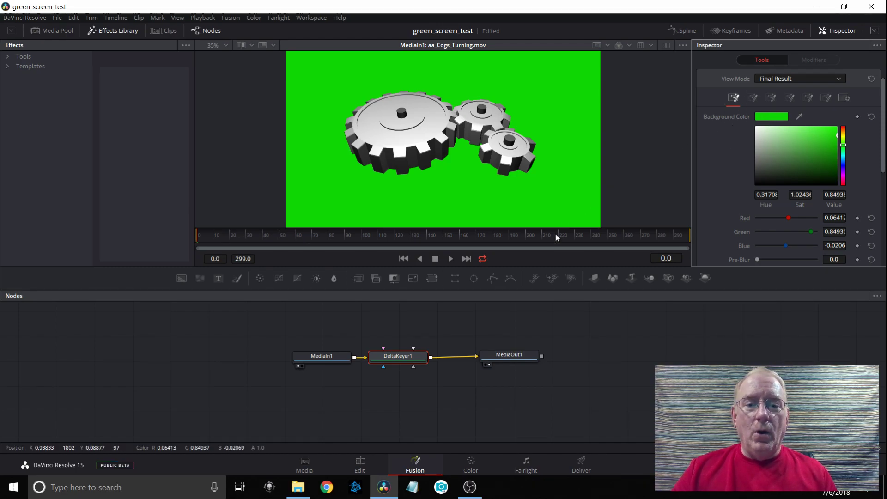
{"action": "left_click", "coordinate": [362, 463]}
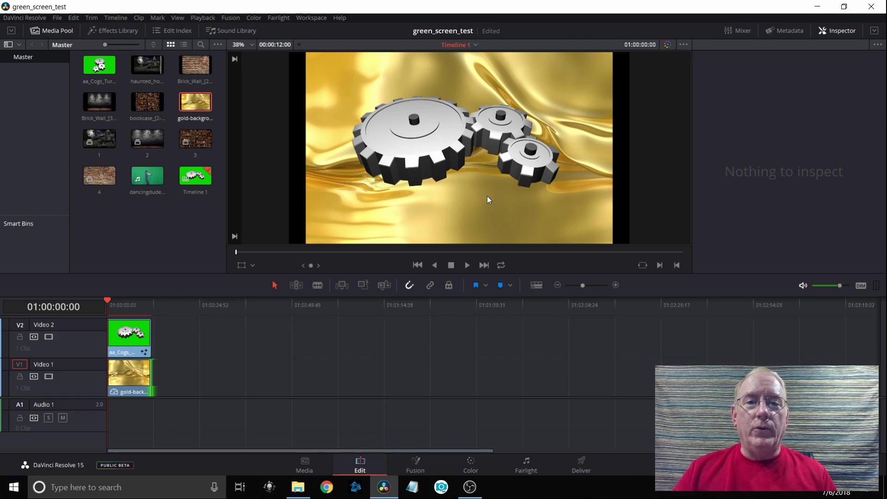
Play the cogs-over-gold composite on the timeline, then stop playback.
{"action": "left_click", "coordinate": [469, 266]}
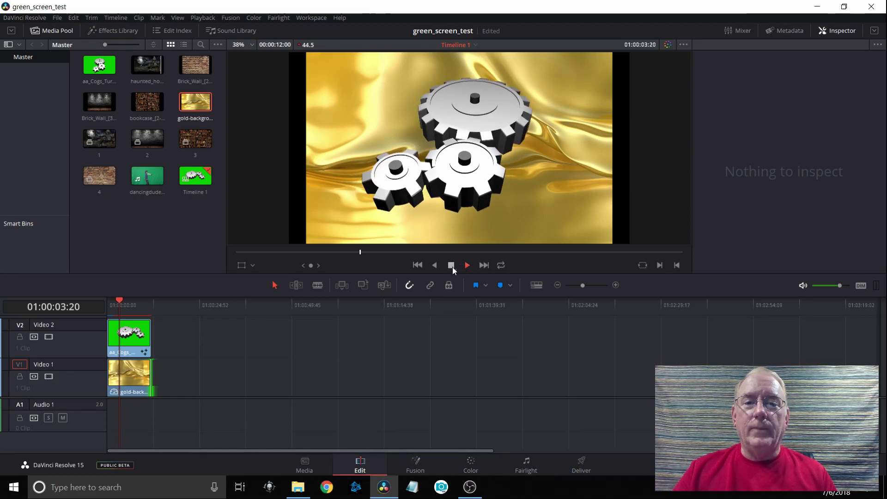
{"action": "left_click", "coordinate": [453, 267]}
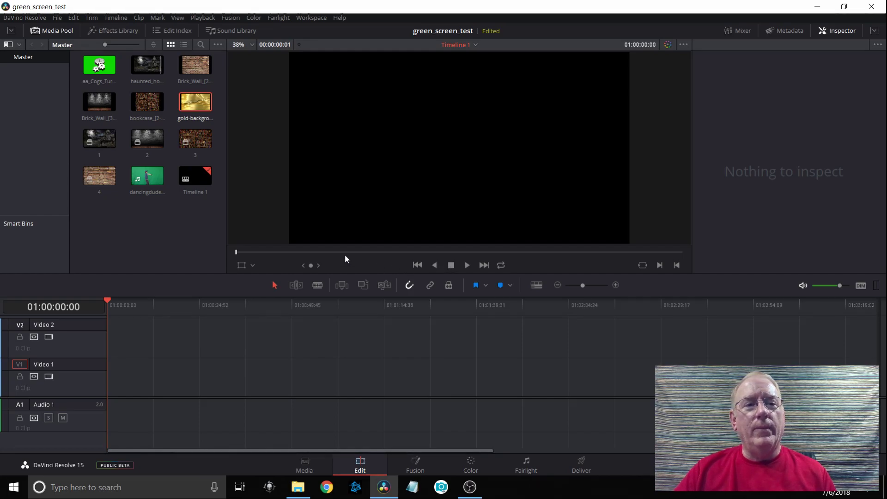
Add dancingdude.mp4 to the timeline on Video 2 and switch to the Color page.
{"action": "left_click_drag", "start_coordinate": [153, 181], "coordinate": [122, 350]}
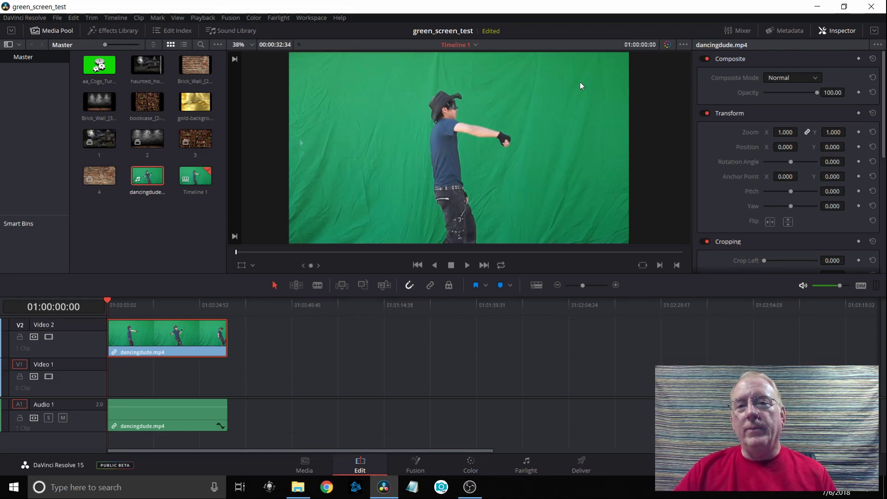
{"action": "left_click", "coordinate": [579, 207]}
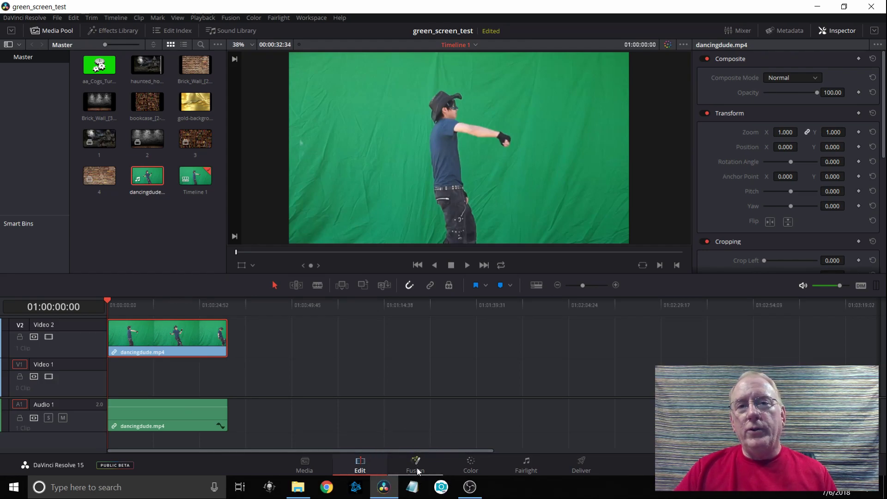
{"action": "left_click", "coordinate": [474, 467]}
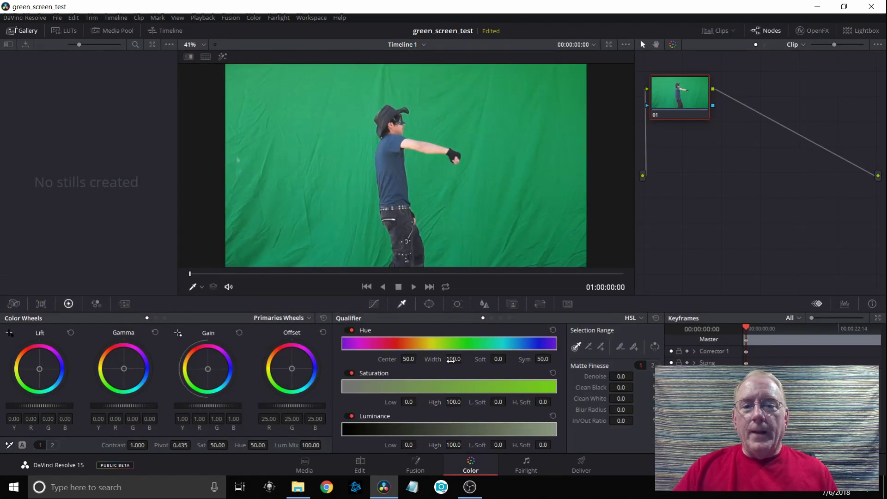
Add serial node 02 after node 01 and switch its qualifier from HSL to 3D.
{"action": "left_click", "coordinate": [348, 317]}
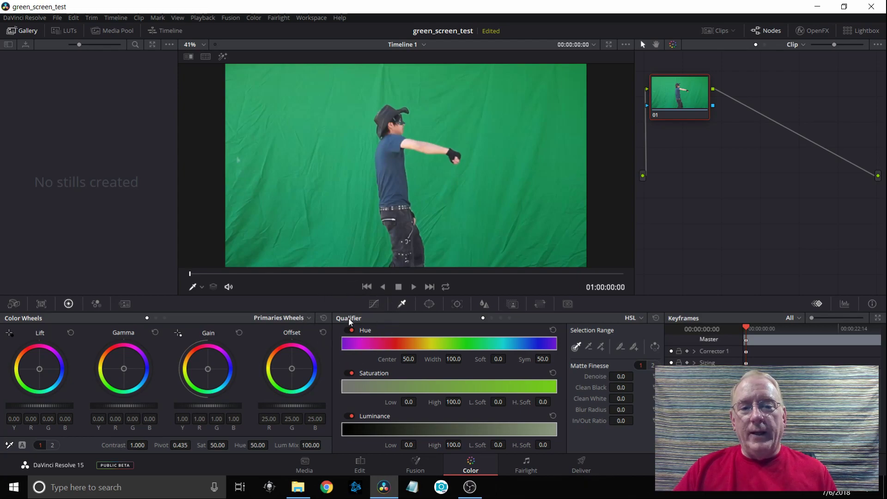
{"action": "left_click", "coordinate": [401, 304]}
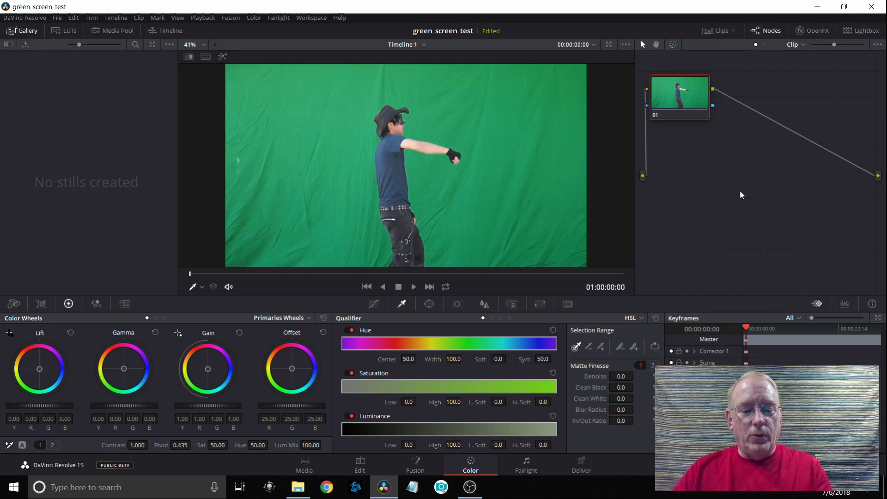
{"action": "key", "text": "alt+s"}
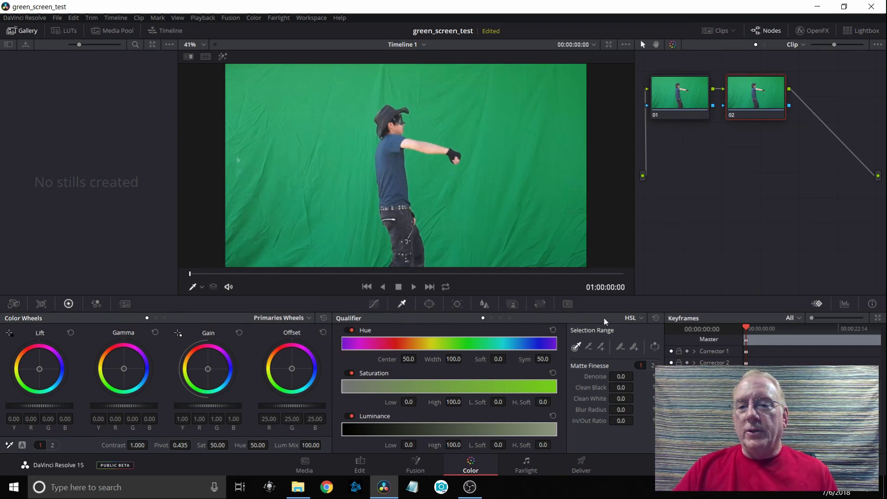
{"action": "left_click", "coordinate": [641, 318]}
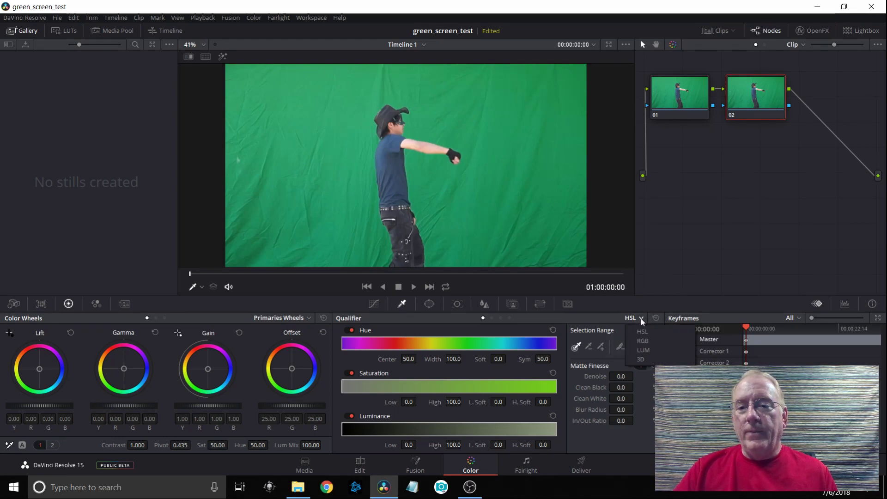
{"action": "left_click", "coordinate": [642, 359]}
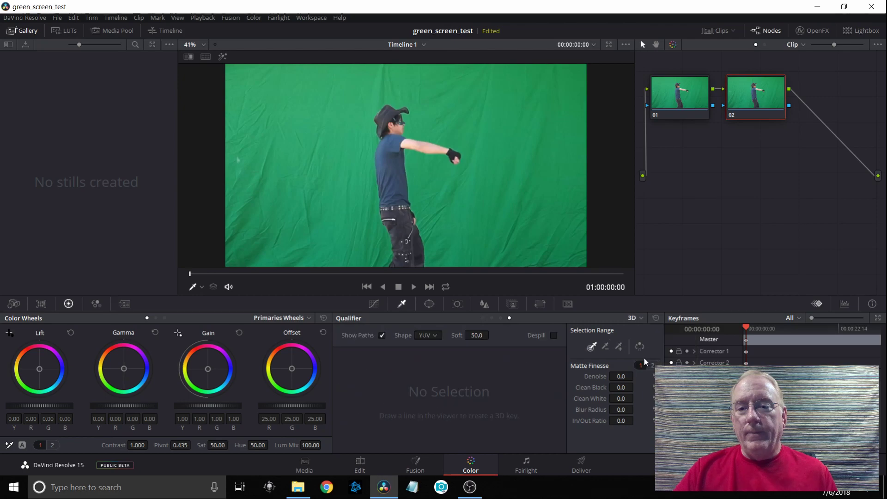
Use the '+' picker to stroke the green backdrop on both sides of the dancer.
{"action": "left_click", "coordinate": [621, 348]}
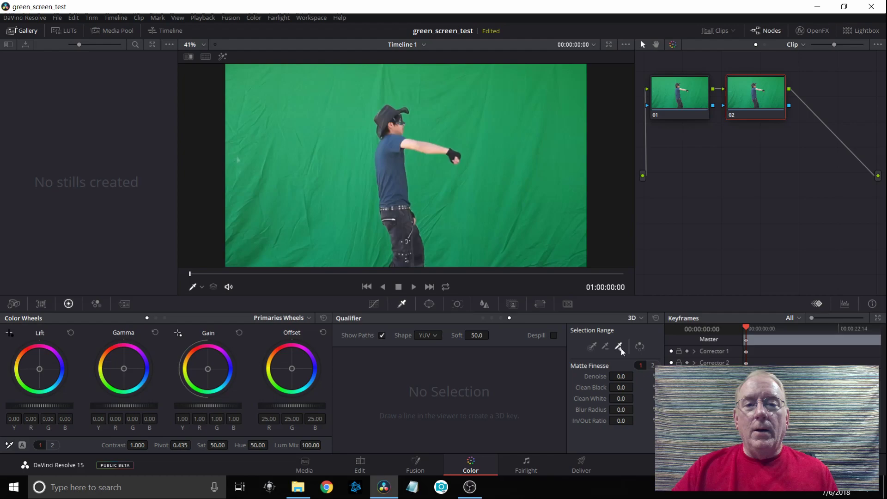
{"action": "mouse_move", "coordinate": [581, 263]}
{"action": "left_mouse_down"}
{"action": "mouse_move", "coordinate": [480, 251]}
{"action": "mouse_move", "coordinate": [448, 262]}
{"action": "mouse_move", "coordinate": [435, 256]}
{"action": "mouse_move", "coordinate": [434, 241]}
{"action": "mouse_move", "coordinate": [578, 252]}
{"action": "mouse_move", "coordinate": [580, 240]}
{"action": "mouse_move", "coordinate": [518, 228]}
{"action": "mouse_move", "coordinate": [446, 229]}
{"action": "mouse_move", "coordinate": [431, 207]}
{"action": "mouse_move", "coordinate": [573, 222]}
{"action": "mouse_move", "coordinate": [576, 205]}
{"action": "mouse_move", "coordinate": [461, 198]}
{"action": "mouse_move", "coordinate": [423, 178]}
{"action": "mouse_move", "coordinate": [439, 171]}
{"action": "mouse_move", "coordinate": [463, 189]}
{"action": "mouse_move", "coordinate": [478, 180]}
{"action": "mouse_move", "coordinate": [572, 186]}
{"action": "mouse_move", "coordinate": [574, 177]}
{"action": "mouse_move", "coordinate": [508, 170]}
{"action": "mouse_move", "coordinate": [477, 137]}
{"action": "mouse_move", "coordinate": [563, 125]}
{"action": "mouse_move", "coordinate": [447, 119]}
{"action": "mouse_move", "coordinate": [457, 100]}
{"action": "mouse_move", "coordinate": [560, 97]}
{"action": "mouse_move", "coordinate": [560, 87]}
{"action": "mouse_move", "coordinate": [474, 83]}
{"action": "mouse_move", "coordinate": [395, 94]}
{"action": "mouse_move", "coordinate": [368, 86]}
{"action": "mouse_move", "coordinate": [437, 73]}
{"action": "mouse_move", "coordinate": [566, 74]}
{"action": "mouse_move", "coordinate": [577, 162]}
{"action": "left_mouse_up"}
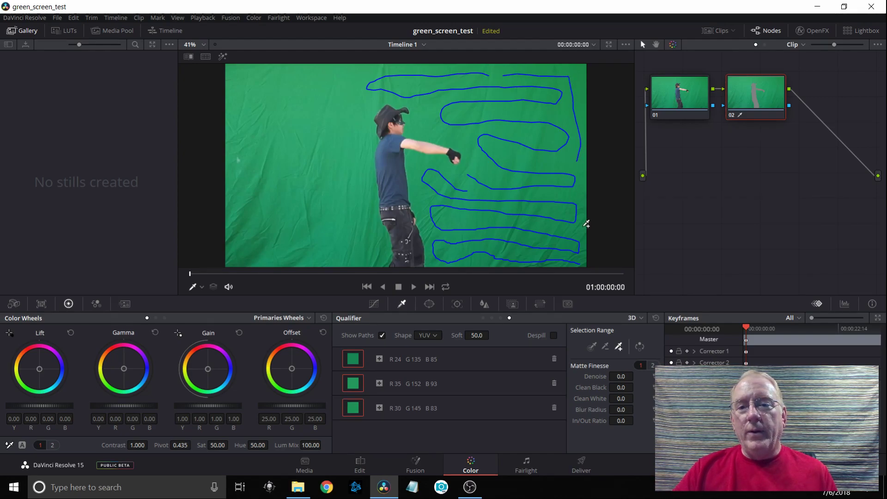
{"action": "left_click_drag", "start_coordinate": [582, 216], "coordinate": [587, 252]}
{"action": "mouse_move", "coordinate": [472, 168]}
{"action": "left_mouse_down"}
{"action": "mouse_move", "coordinate": [466, 143]}
{"action": "mouse_move", "coordinate": [426, 121]}
{"action": "left_mouse_up"}
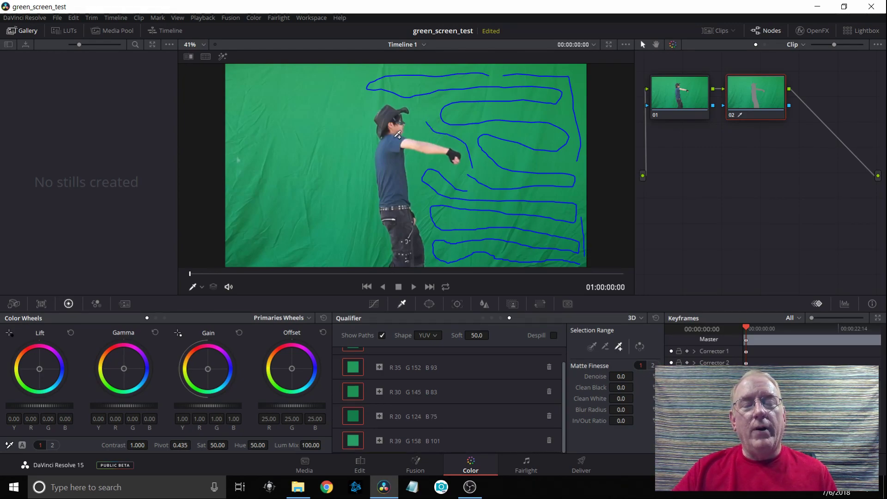
{"action": "mouse_move", "coordinate": [372, 103]}
{"action": "left_mouse_down"}
{"action": "mouse_move", "coordinate": [344, 92]}
{"action": "mouse_move", "coordinate": [341, 76]}
{"action": "mouse_move", "coordinate": [237, 81]}
{"action": "mouse_move", "coordinate": [233, 89]}
{"action": "mouse_move", "coordinate": [246, 96]}
{"action": "mouse_move", "coordinate": [323, 98]}
{"action": "mouse_move", "coordinate": [326, 114]}
{"action": "mouse_move", "coordinate": [242, 111]}
{"action": "mouse_move", "coordinate": [248, 135]}
{"action": "mouse_move", "coordinate": [291, 133]}
{"action": "left_mouse_up"}
{"action": "mouse_move", "coordinate": [351, 123]}
{"action": "left_mouse_down"}
{"action": "mouse_move", "coordinate": [332, 150]}
{"action": "mouse_move", "coordinate": [252, 153]}
{"action": "mouse_move", "coordinate": [234, 165]}
{"action": "mouse_move", "coordinate": [347, 169]}
{"action": "mouse_move", "coordinate": [356, 184]}
{"action": "mouse_move", "coordinate": [234, 187]}
{"action": "mouse_move", "coordinate": [241, 205]}
{"action": "mouse_move", "coordinate": [344, 202]}
{"action": "mouse_move", "coordinate": [367, 225]}
{"action": "mouse_move", "coordinate": [370, 260]}
{"action": "mouse_move", "coordinate": [355, 256]}
{"action": "mouse_move", "coordinate": [351, 238]}
{"action": "mouse_move", "coordinate": [298, 219]}
{"action": "mouse_move", "coordinate": [236, 222]}
{"action": "mouse_move", "coordinate": [235, 249]}
{"action": "mouse_move", "coordinate": [334, 248]}
{"action": "mouse_move", "coordinate": [250, 231]}
{"action": "mouse_move", "coordinate": [272, 239]}
{"action": "left_mouse_up"}
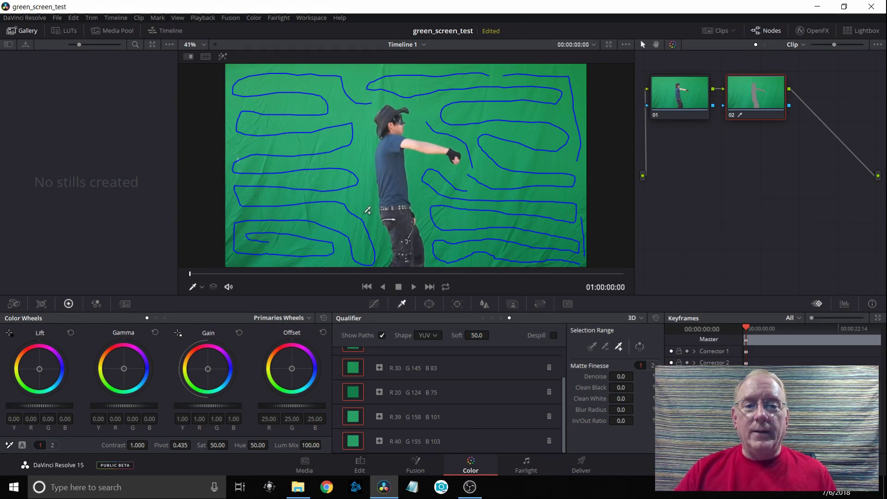
{"action": "left_click_drag", "start_coordinate": [377, 220], "coordinate": [366, 122]}
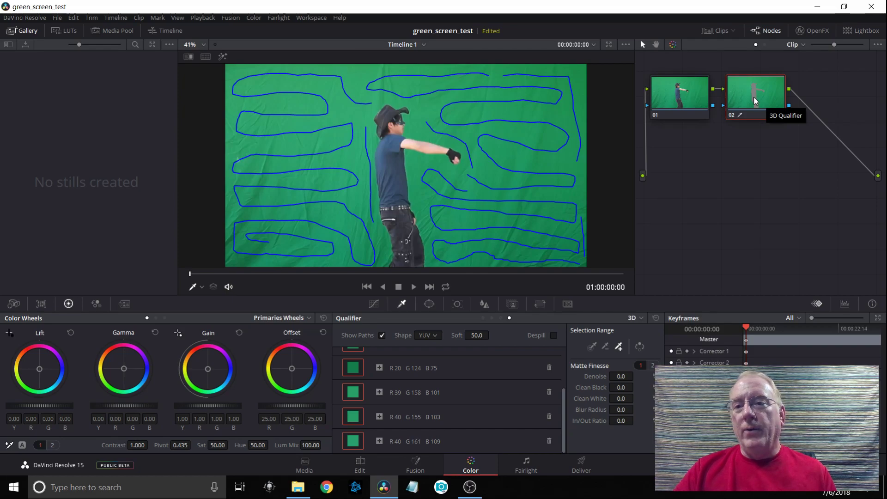
Invert the 3D key and connect node 02's key to a new alpha output.
{"action": "left_click", "coordinate": [641, 349]}
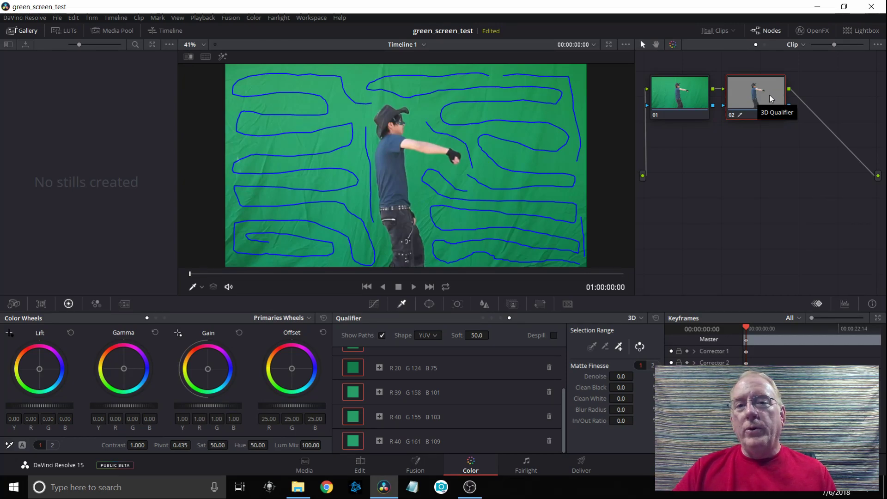
{"action": "right_click", "coordinate": [815, 196]}
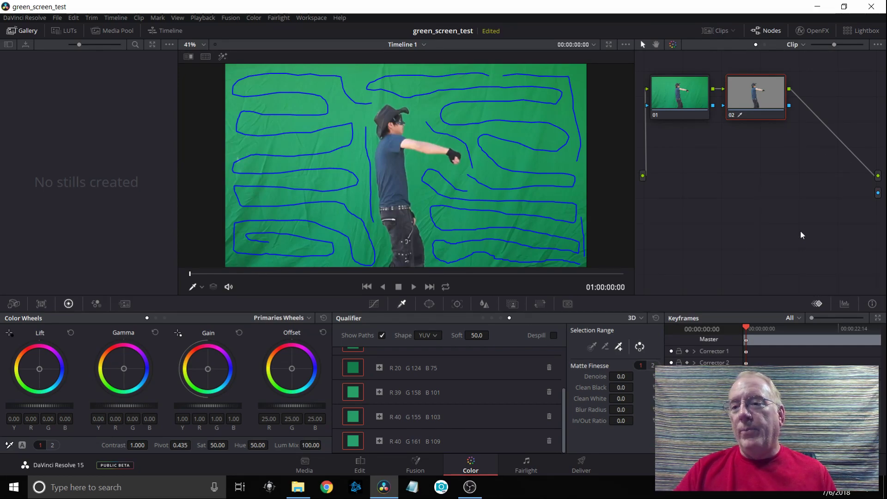
{"action": "left_click", "coordinate": [800, 231]}
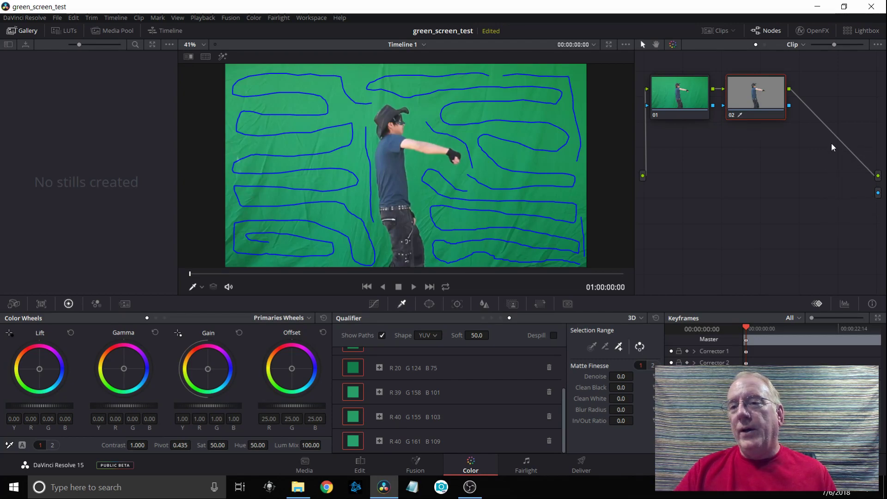
{"action": "left_click_drag", "start_coordinate": [810, 137], "coordinate": [880, 198]}
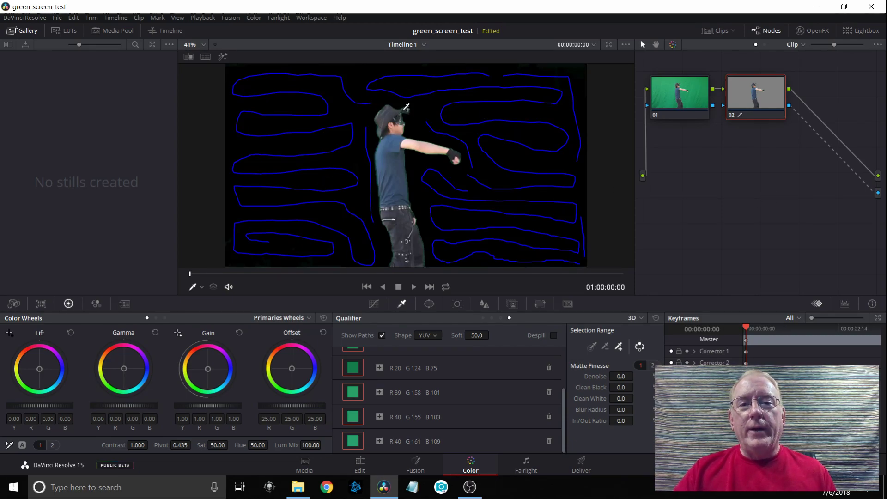
Enable Despill and set Matte Finesse Denoise to 1.9, with In/Out Ratio at -1.0.
{"action": "scroll", "coordinate": [406, 107], "scroll_direction": "up", "scroll_amount": 3}
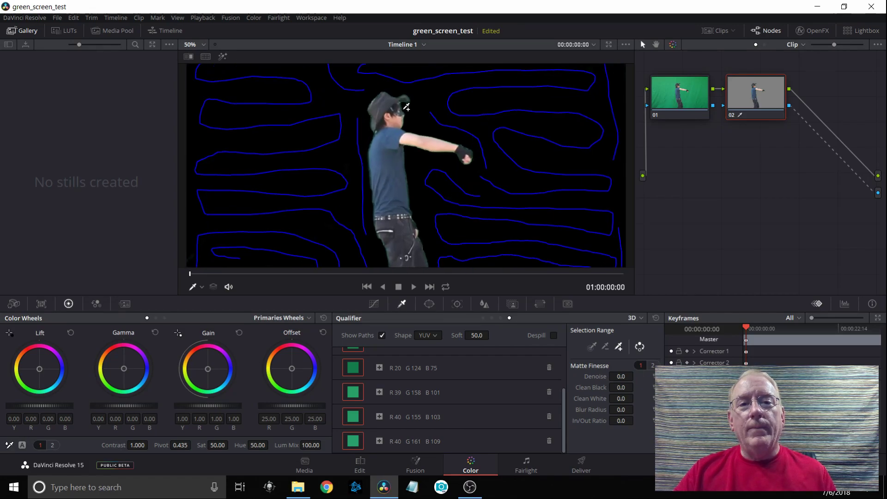
{"action": "scroll", "coordinate": [406, 107], "scroll_direction": "up", "scroll_amount": 2}
{"action": "scroll", "coordinate": [403, 117], "scroll_direction": "up", "scroll_amount": 1}
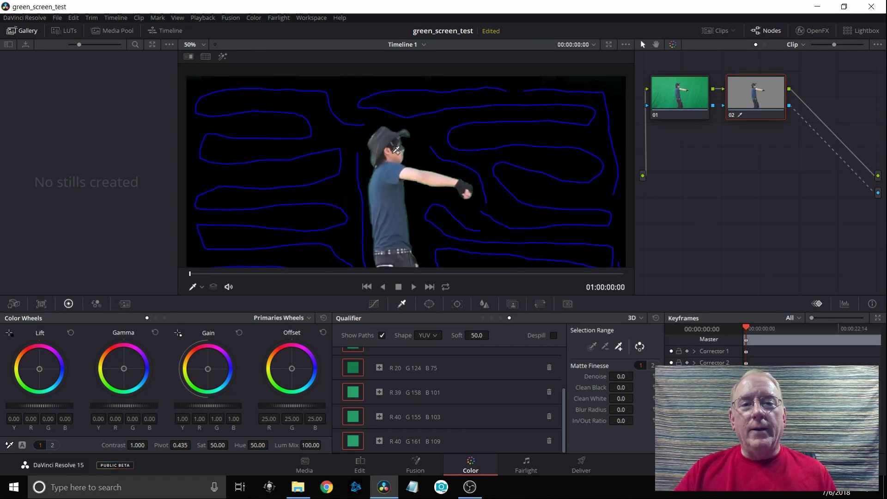
{"action": "scroll", "coordinate": [396, 150], "scroll_direction": "up", "scroll_amount": 2}
{"action": "scroll", "coordinate": [396, 150], "scroll_direction": "up", "scroll_amount": 4}
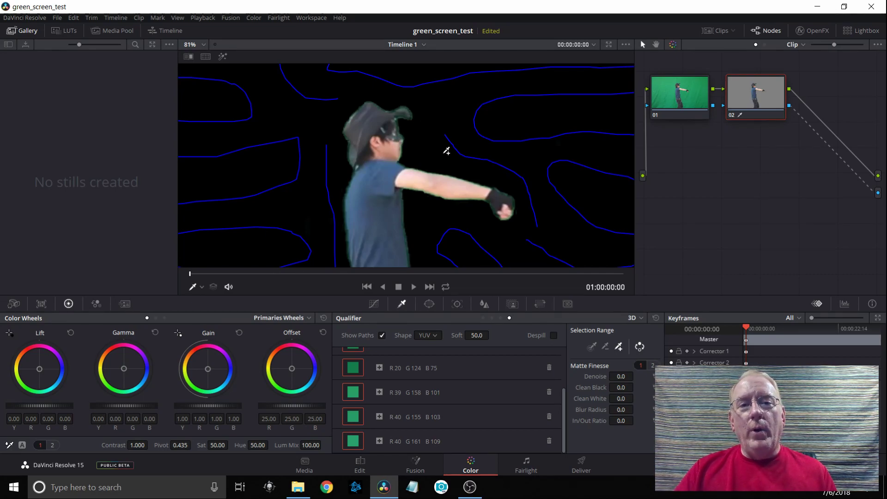
{"action": "left_click", "coordinate": [543, 340]}
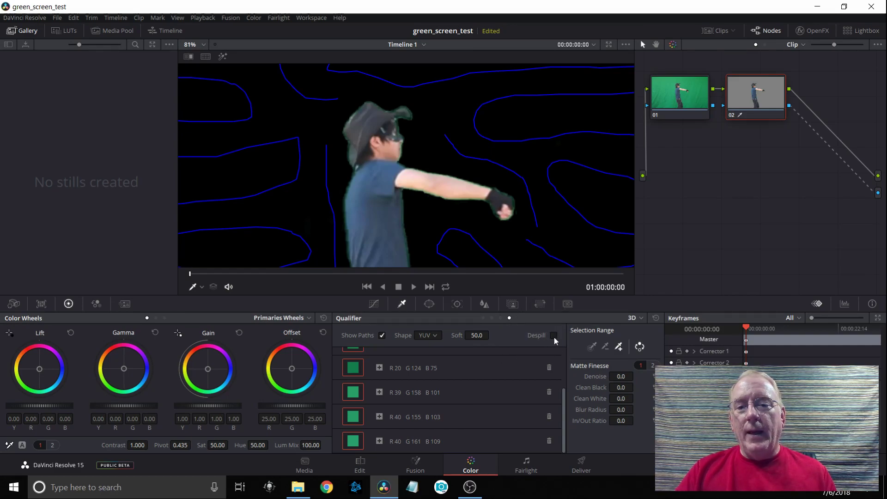
{"action": "left_click", "coordinate": [553, 337]}
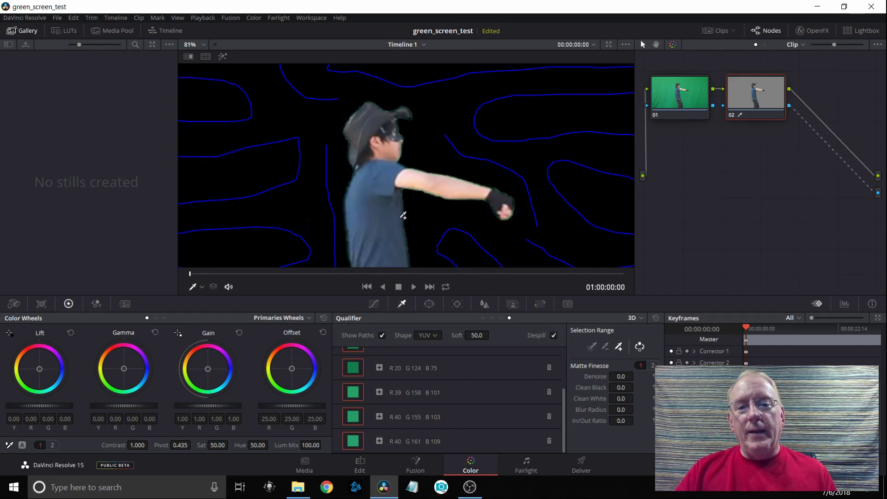
{"action": "left_click", "coordinate": [601, 367]}
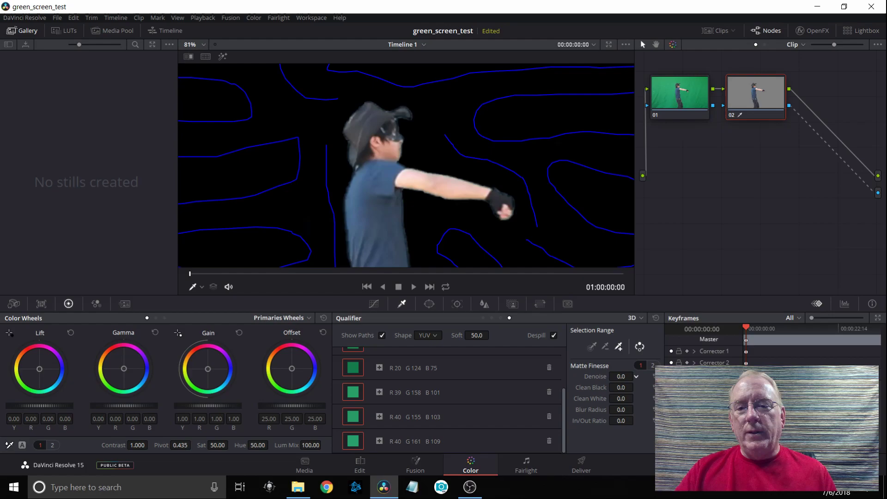
{"action": "left_click_drag", "start_coordinate": [621, 376], "coordinate": [626, 376]}
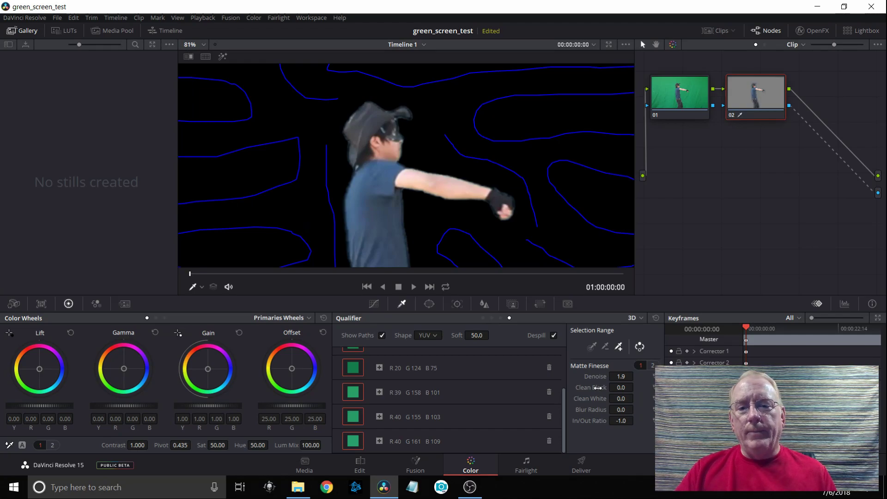
On the Edit page, place background clips 2, 3 and 1 in order on Video 1 beneath the dancer.
{"action": "left_click", "coordinate": [359, 464]}
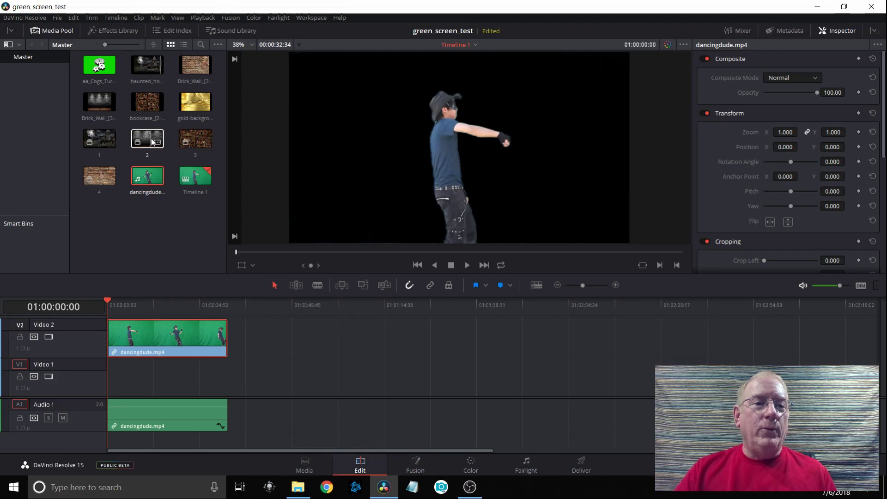
{"action": "left_click_drag", "start_coordinate": [149, 138], "coordinate": [109, 381]}
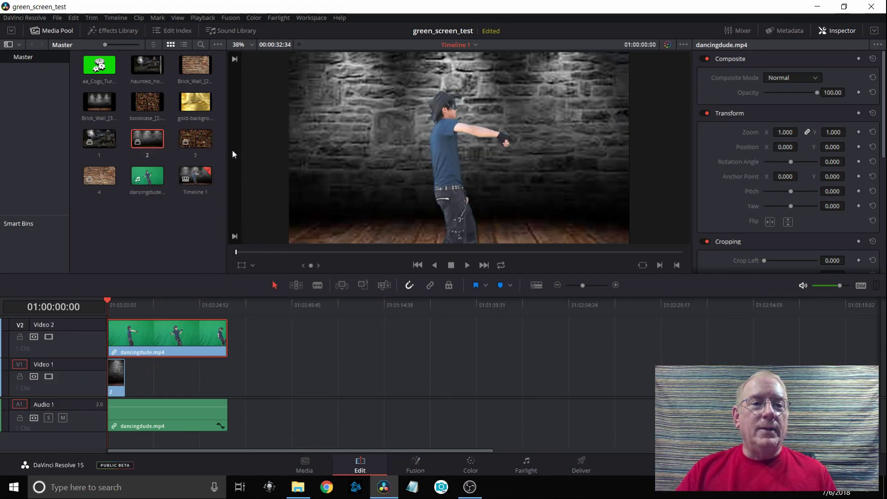
{"action": "left_click_drag", "start_coordinate": [199, 139], "coordinate": [127, 375]}
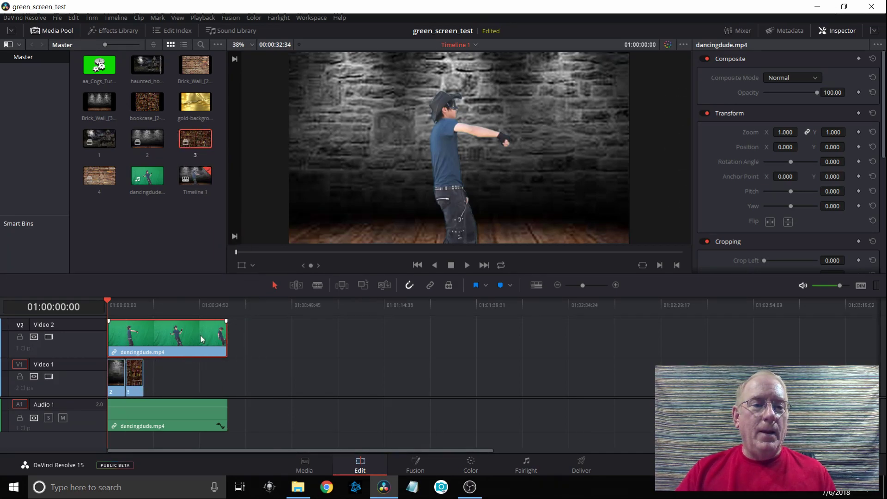
{"action": "left_click_drag", "start_coordinate": [106, 140], "coordinate": [148, 384]}
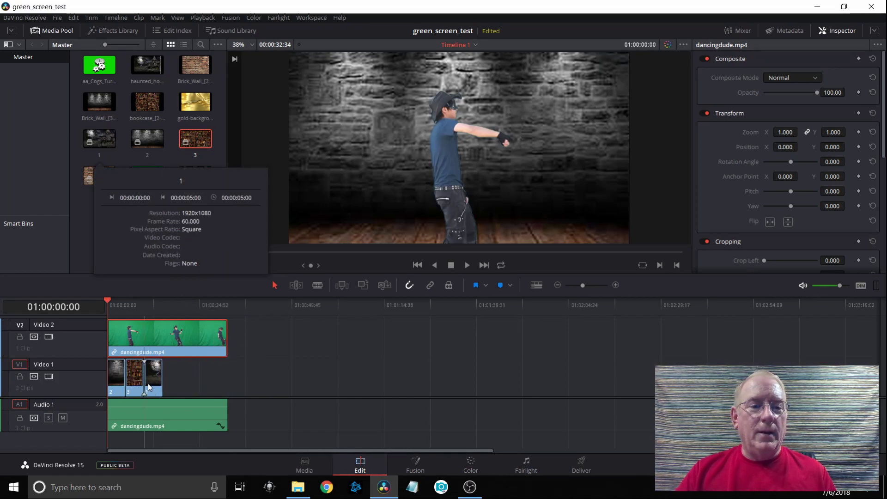
Play the composite through brick-wall and bookcase backdrops, stopping at 01:00:13:38 on the haunted house.
{"action": "left_click", "coordinate": [468, 265]}
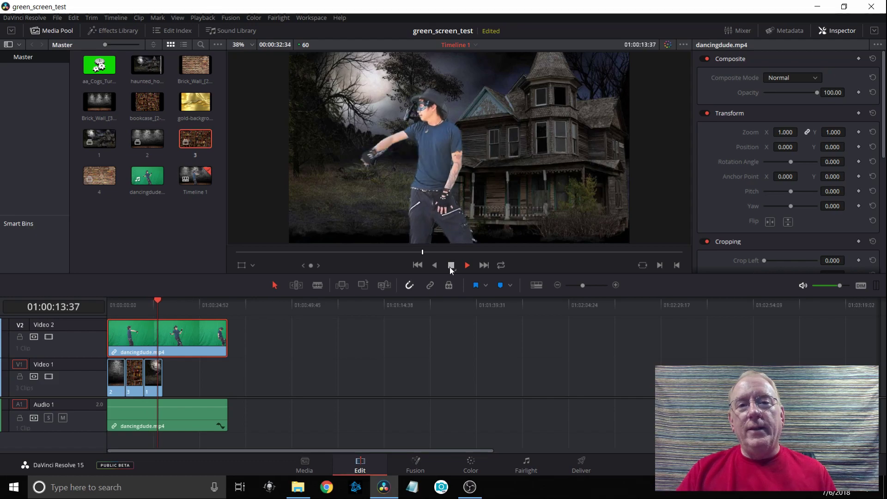
{"action": "left_click", "coordinate": [450, 267]}
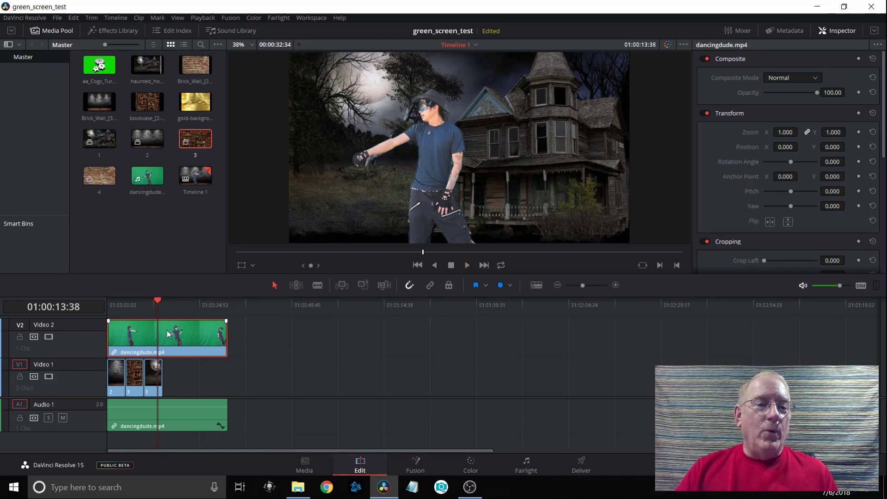